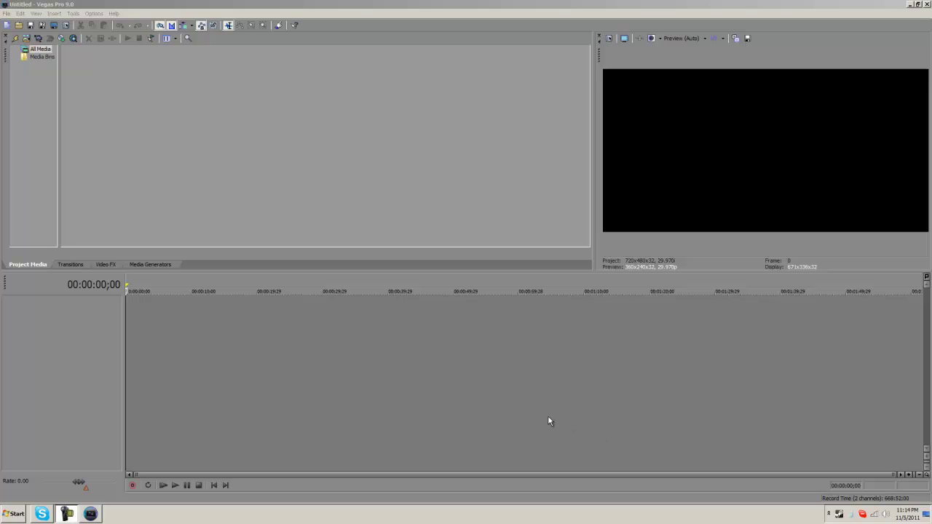
Import tut.mp4 from FreeAgent Drive (E:)\tut into Project Media and drag it toward the timeline
click(298, 223)
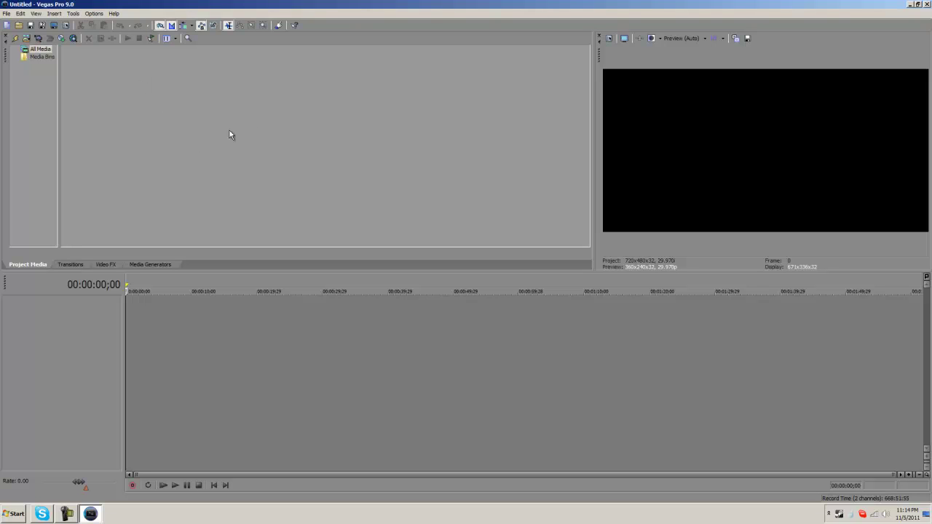
click(41, 40)
click(364, 191)
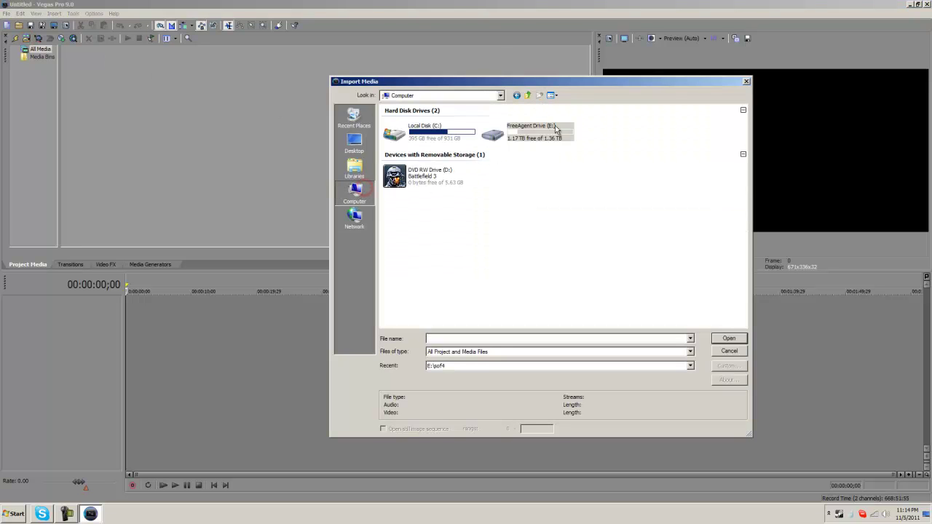
double_click(542, 129)
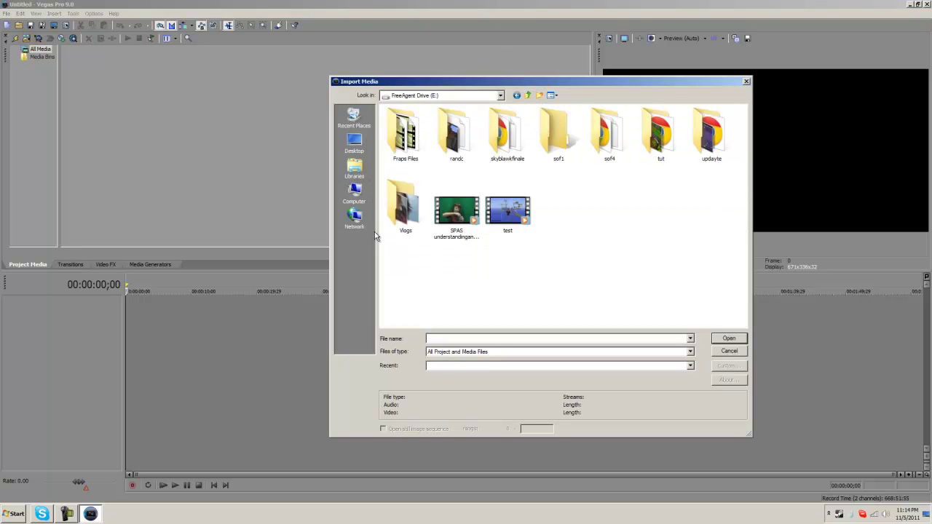
double_click(661, 138)
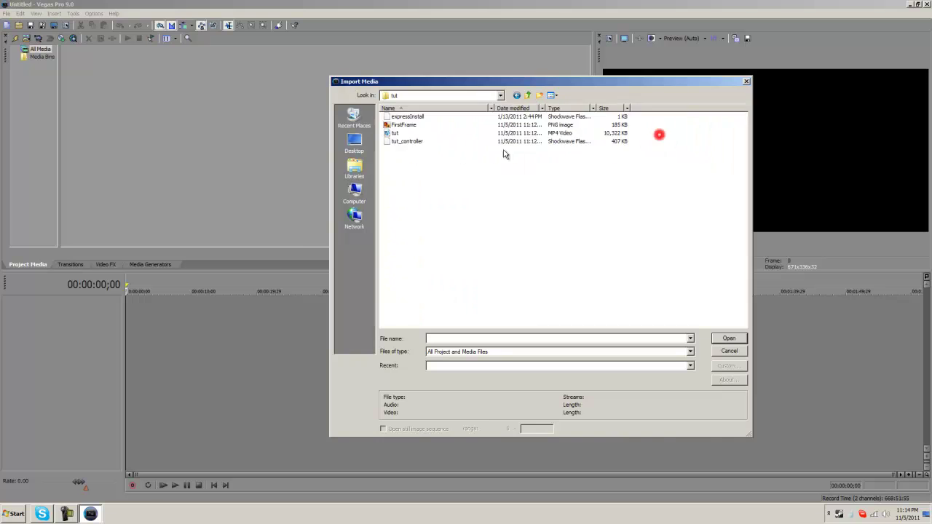
double_click(402, 133)
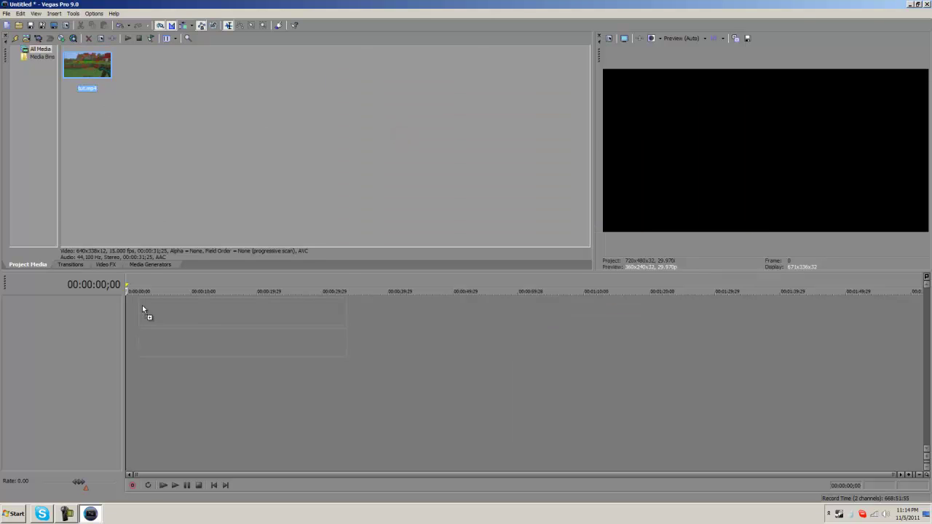
drag(142, 305, 143, 306)
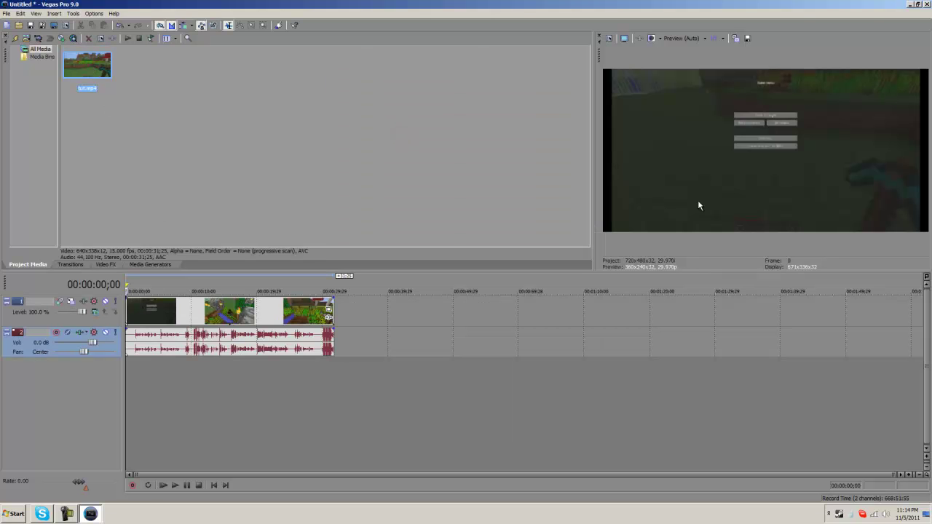
Set the clip's Pan/Crop 'Maintain aspect ratio' option to No
click(328, 318)
click(241, 157)
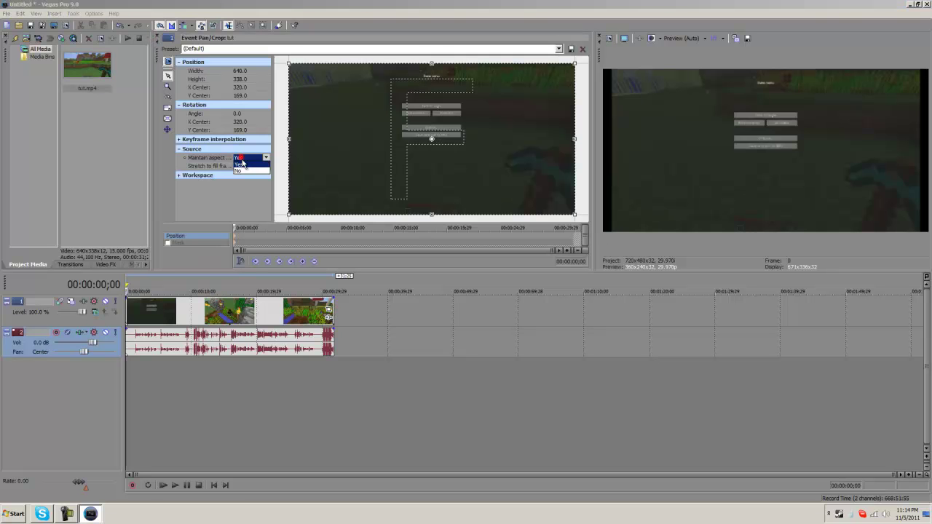
click(238, 168)
Preview the clip at about 11 s and 4 s, then return to the project start
click(185, 312)
click(198, 312)
click(225, 318)
click(175, 318)
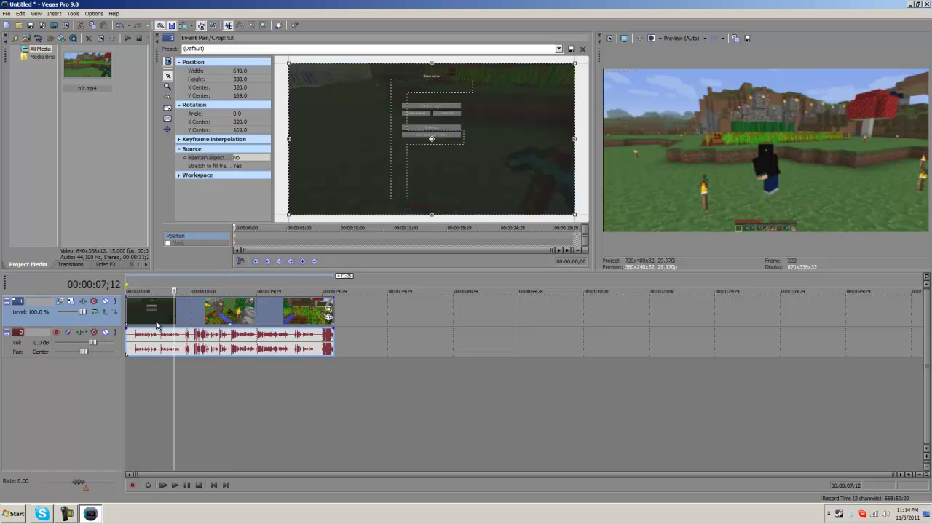
click(156, 321)
click(129, 320)
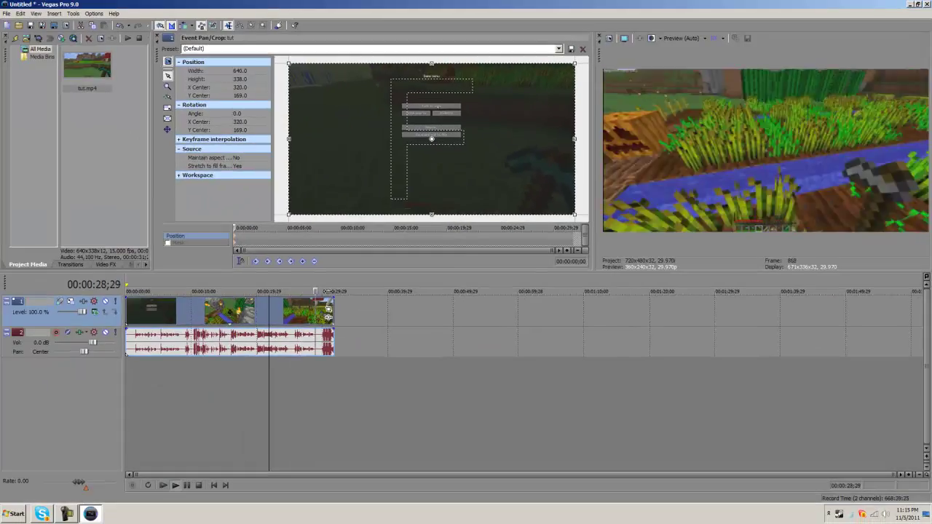
click(323, 292)
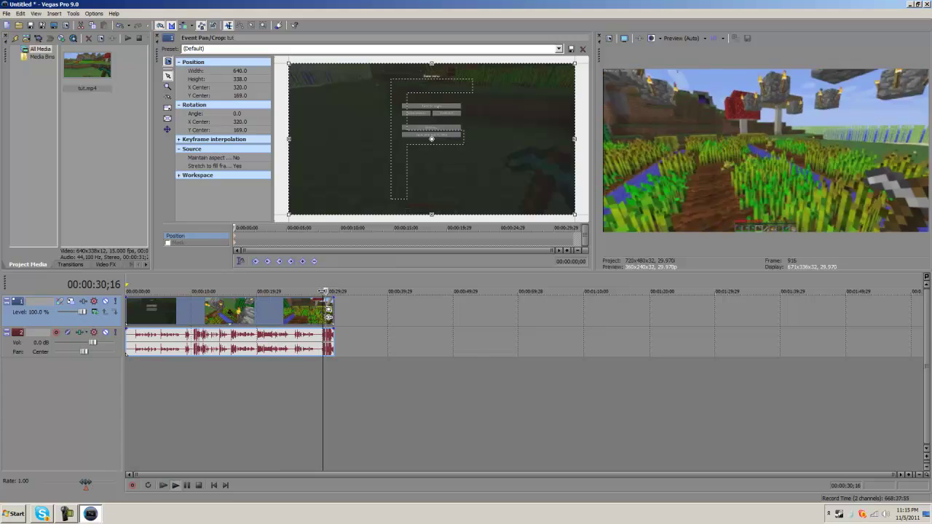
key(space)
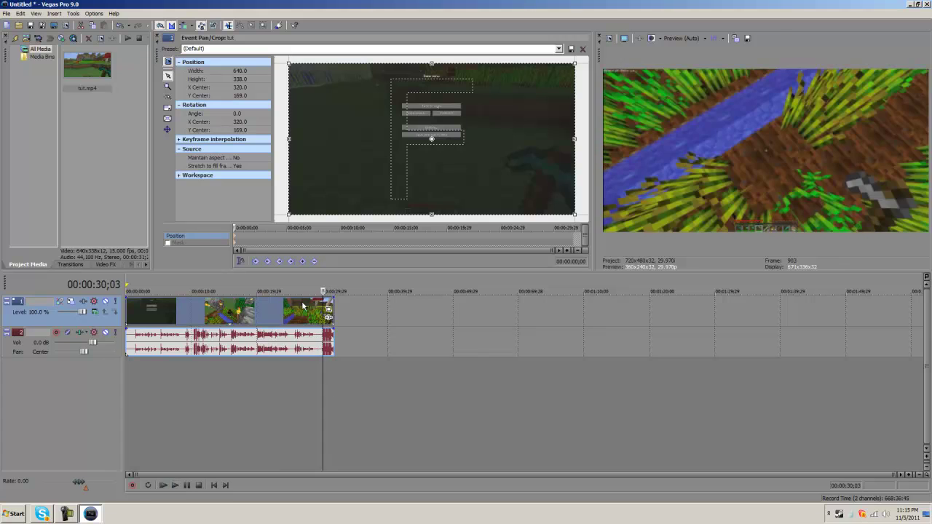
drag(323, 291, 256, 315)
click(253, 315)
mouse_move(253, 316)
mouse_down()
mouse_move(218, 314)
mouse_move(255, 313)
mouse_up()
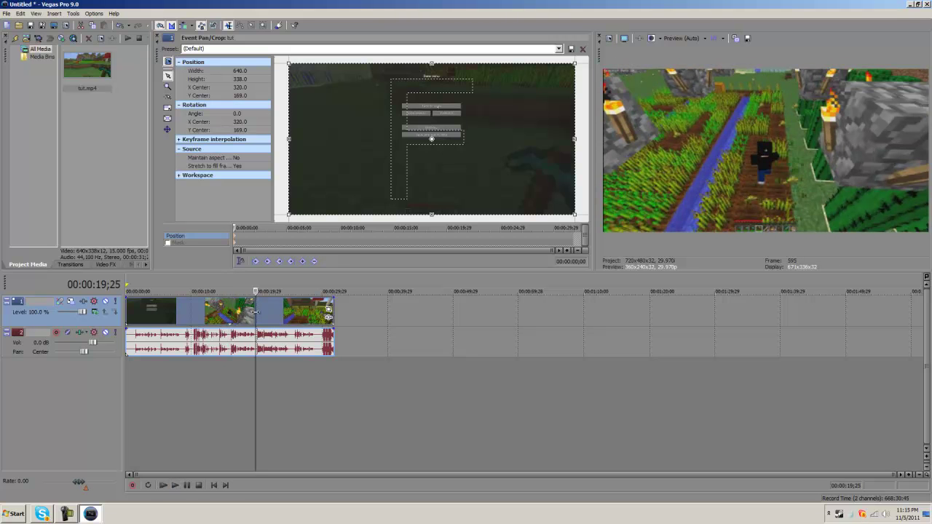
Split the tut.mp4 video and audio events at 00:00:19;25 with the S key
key(s)
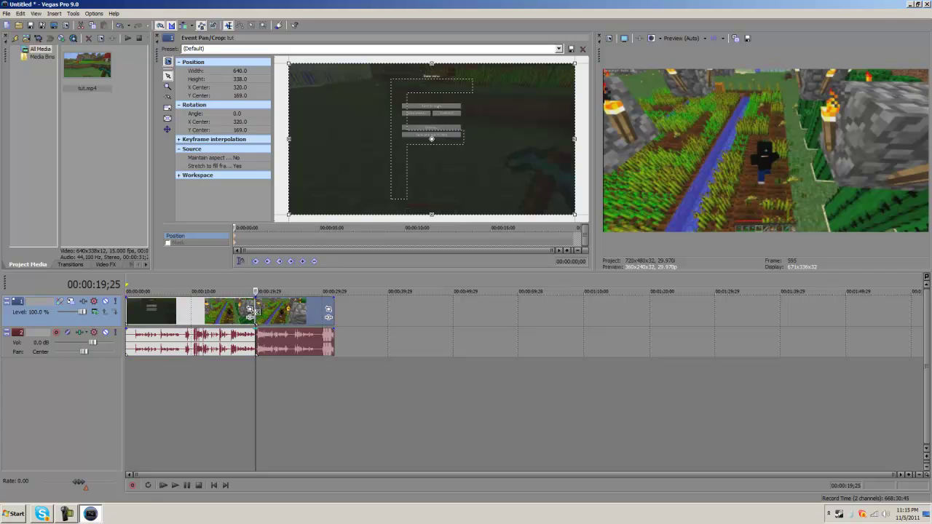
click(251, 314)
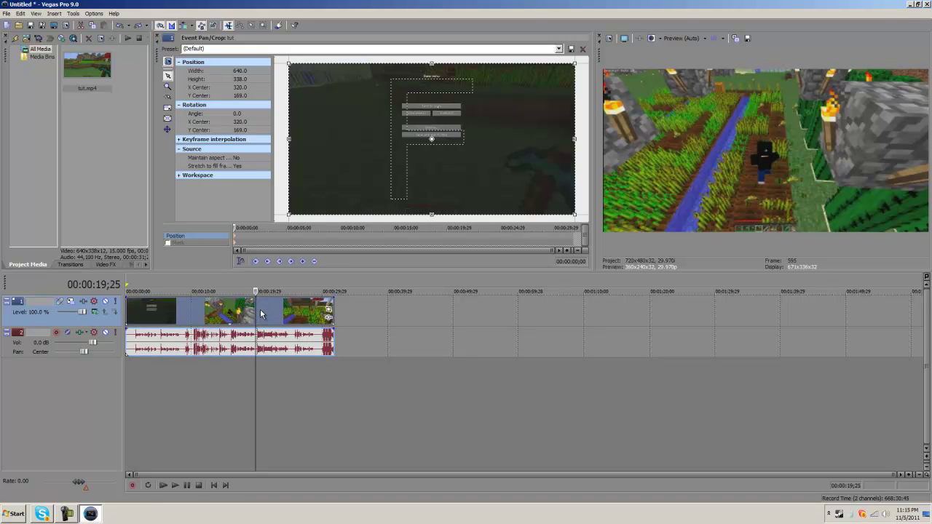
right_click(253, 312)
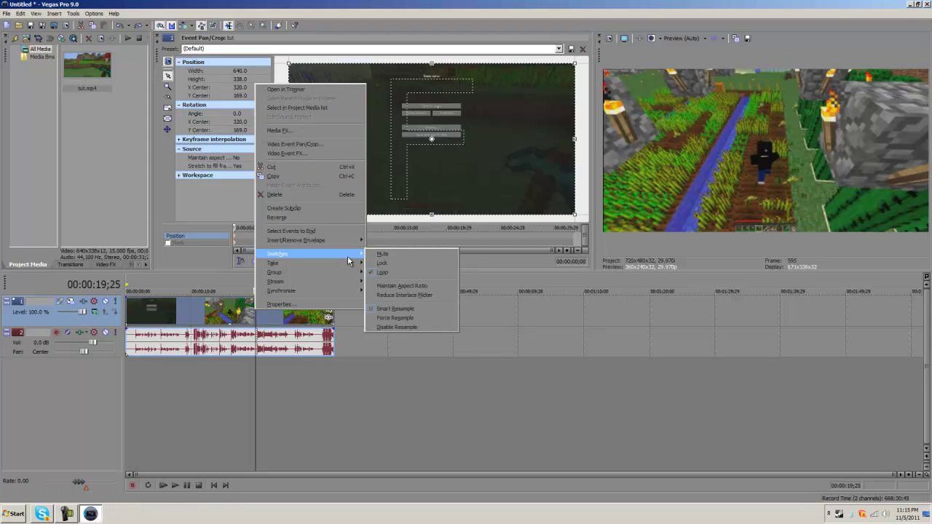
mouse_move(340, 272)
mouse_move(325, 290)
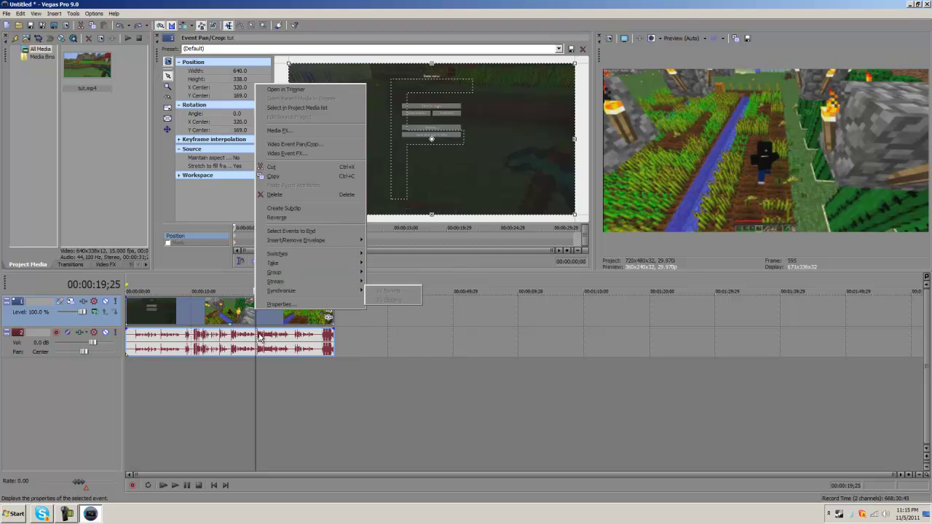
key(Escape)
key(s)
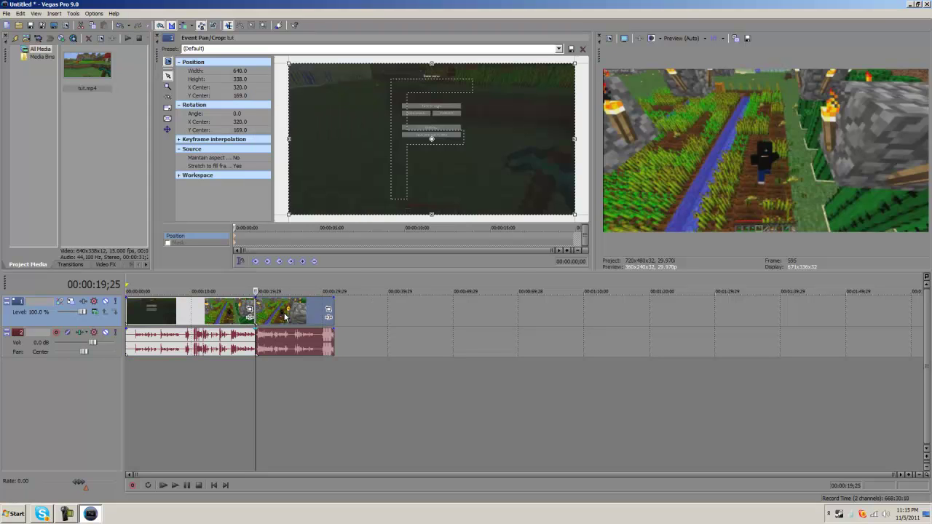
Select the first part's time span ending at 19;25 and mark it as region 1
double_click(179, 324)
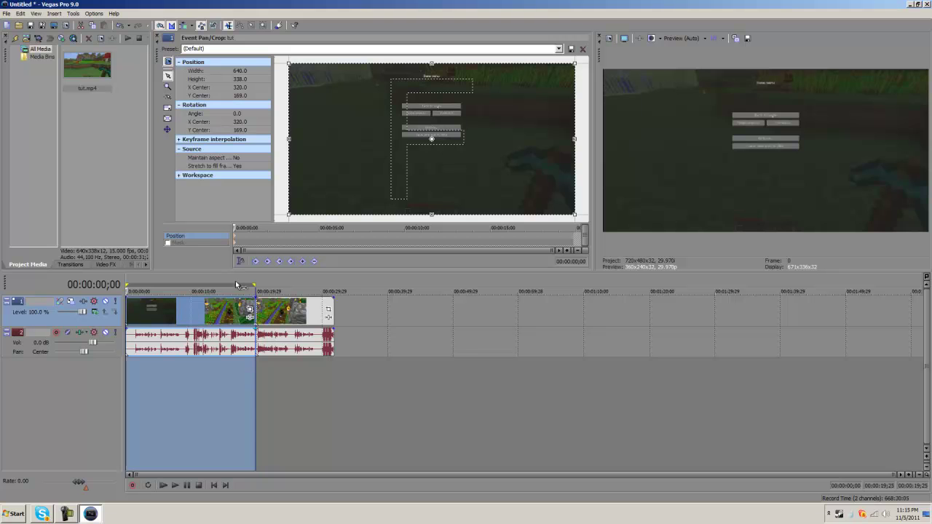
click(288, 309)
double_click(234, 281)
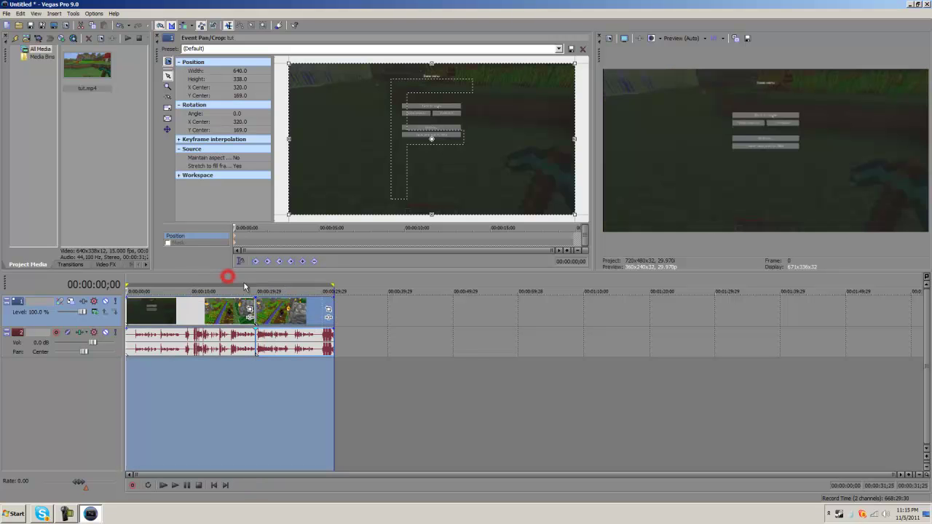
drag(333, 288, 255, 283)
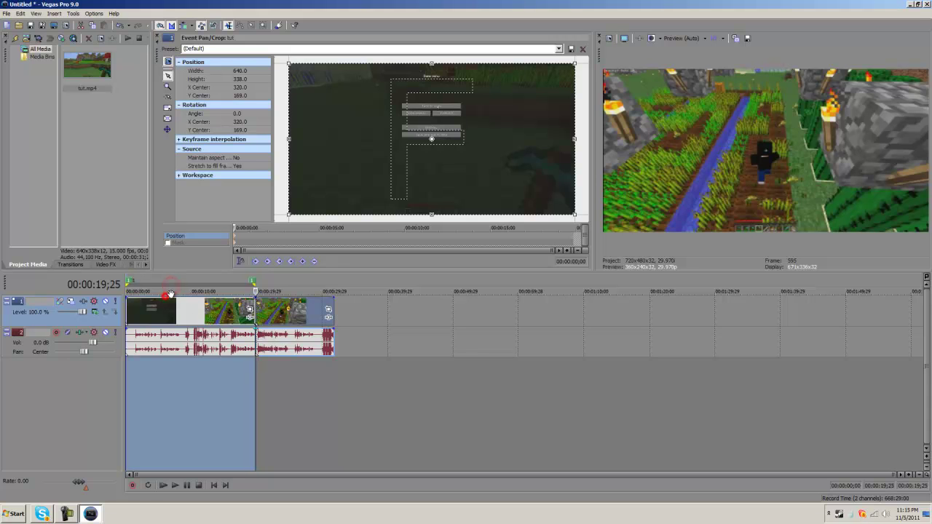
click(281, 314)
Select the second part from 19;25 to the clip's end as region 2, then clear the selection
double_click(294, 318)
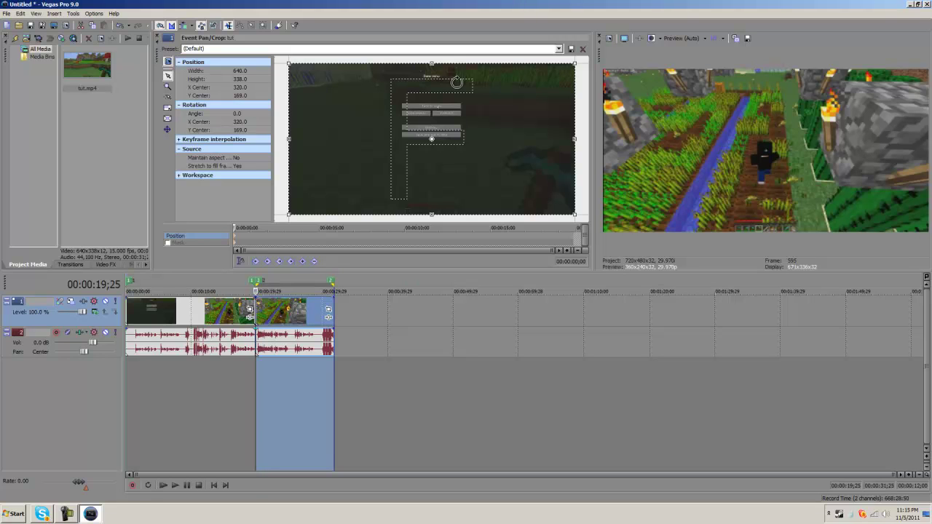
click(206, 307)
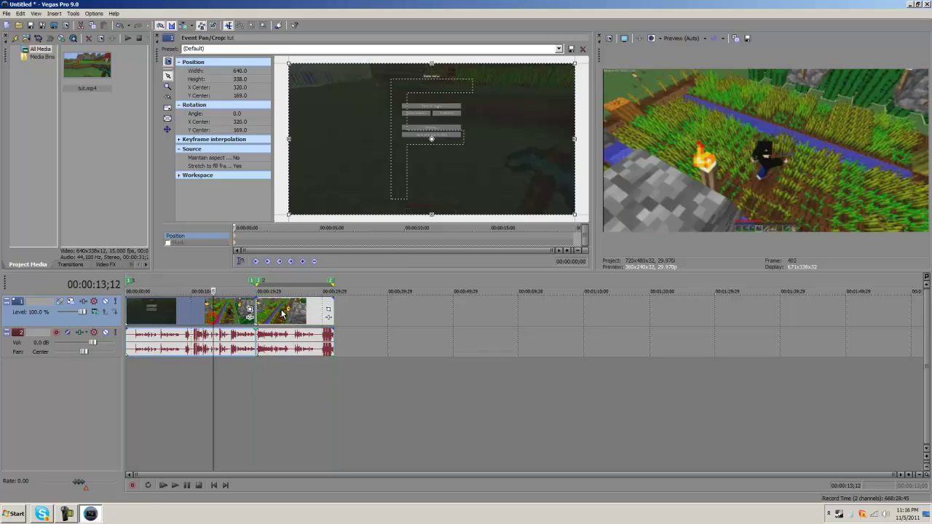
click(206, 307)
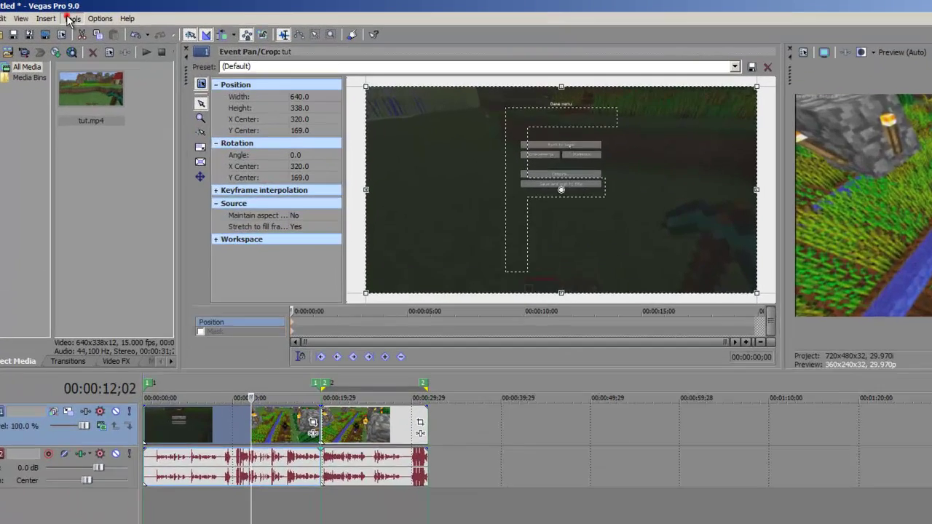
Launch the Batch Render script from Tools > Scripting
click(72, 14)
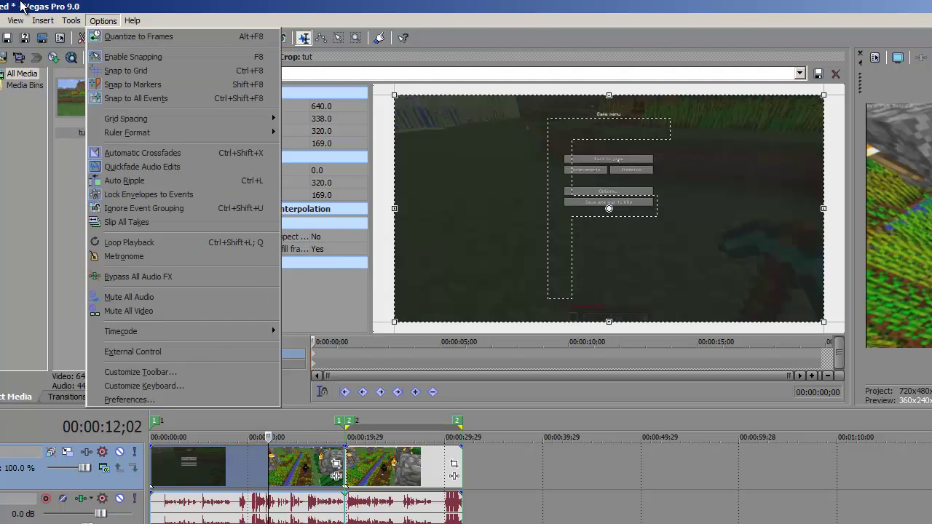
mouse_move(137, 254)
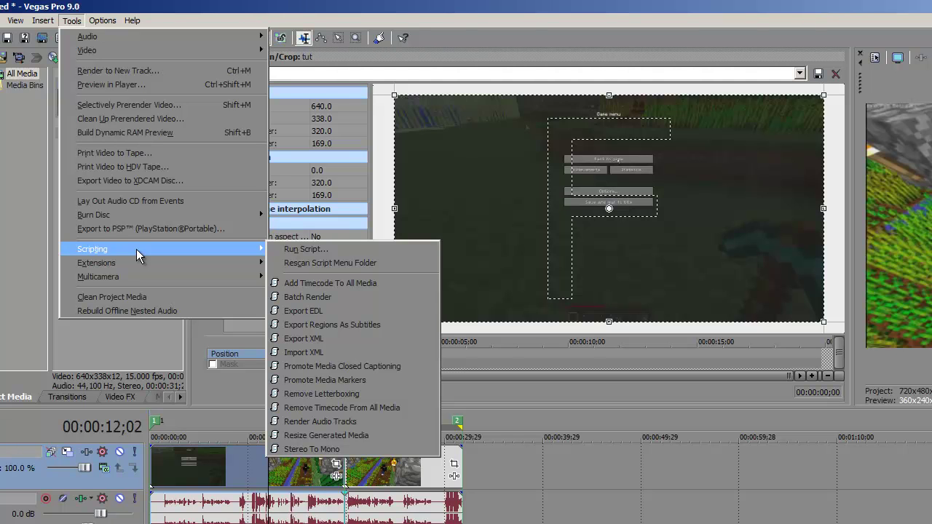
click(315, 297)
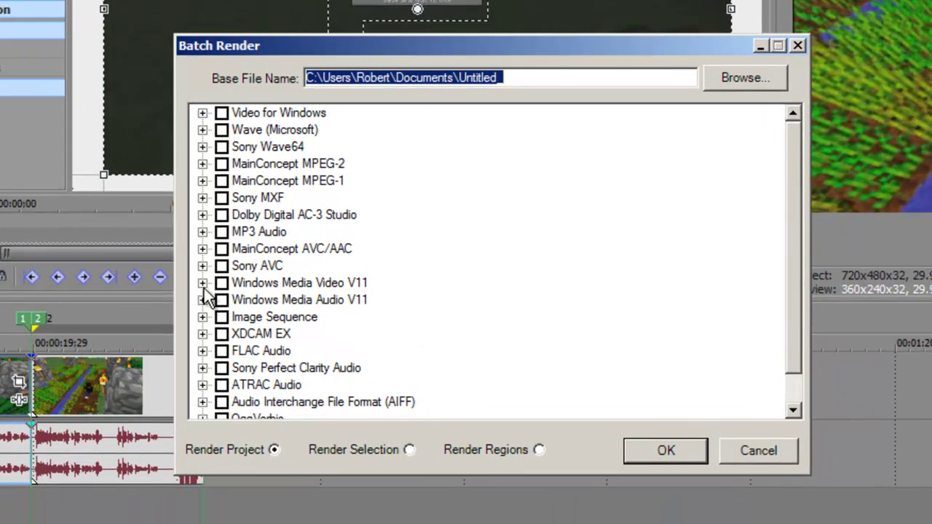
Tick the Windows Media Video V11 'youtube meh' template with Render Regions, then browse for a save location
click(203, 282)
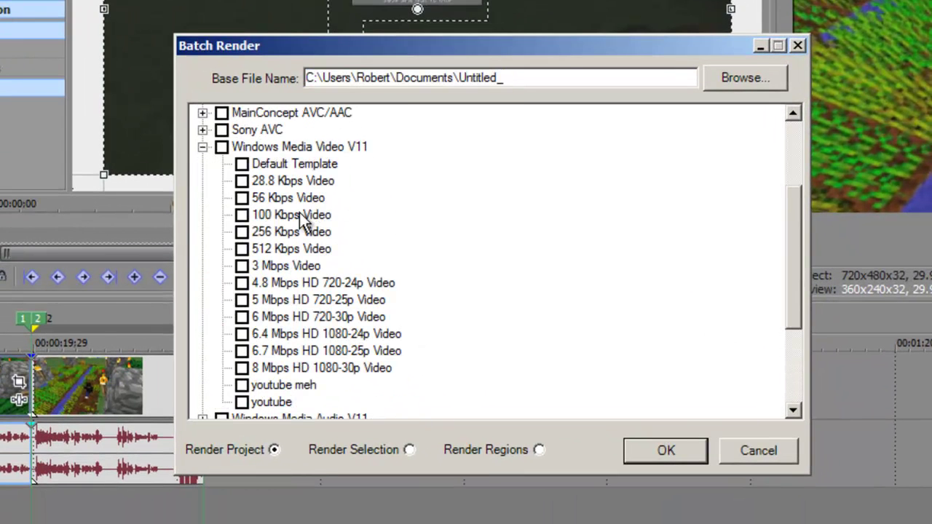
click(242, 385)
click(537, 450)
click(768, 77)
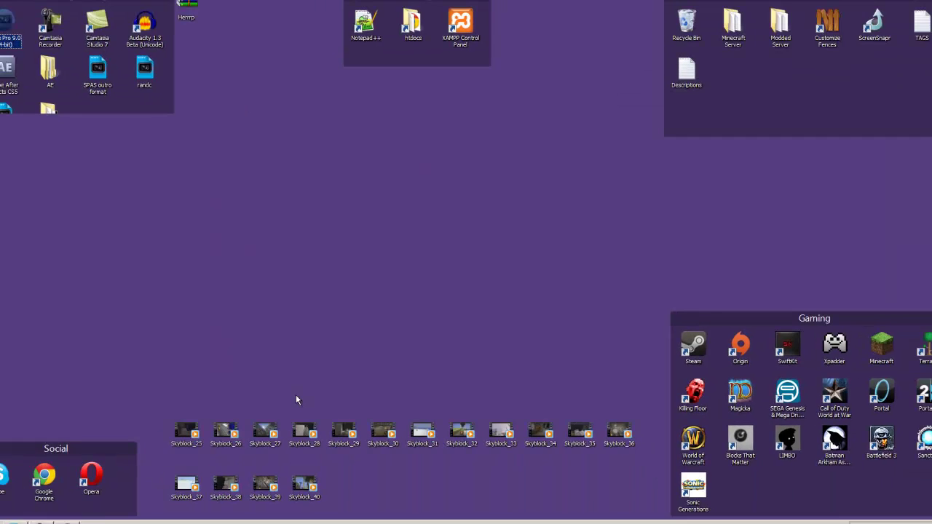
Select and deselect the Skyblock clips on the desktop, then return to Vegas
drag(164, 393, 648, 514)
click(251, 376)
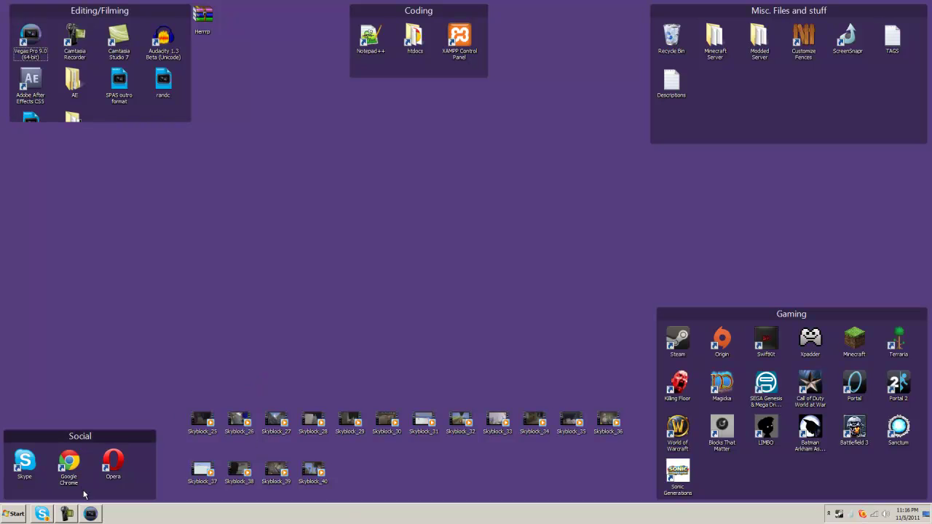
click(90, 514)
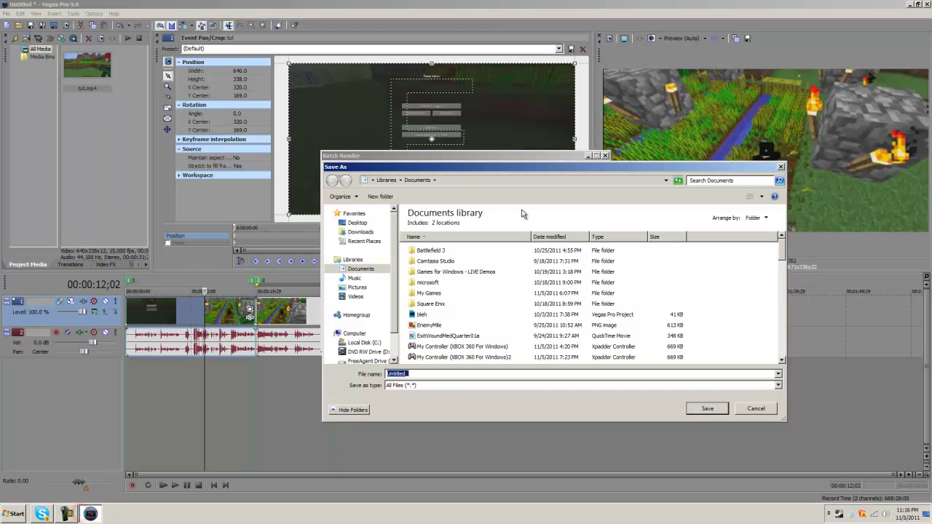
Save the renders to the Desktop with base name Tut_ and start the batch render
click(352, 222)
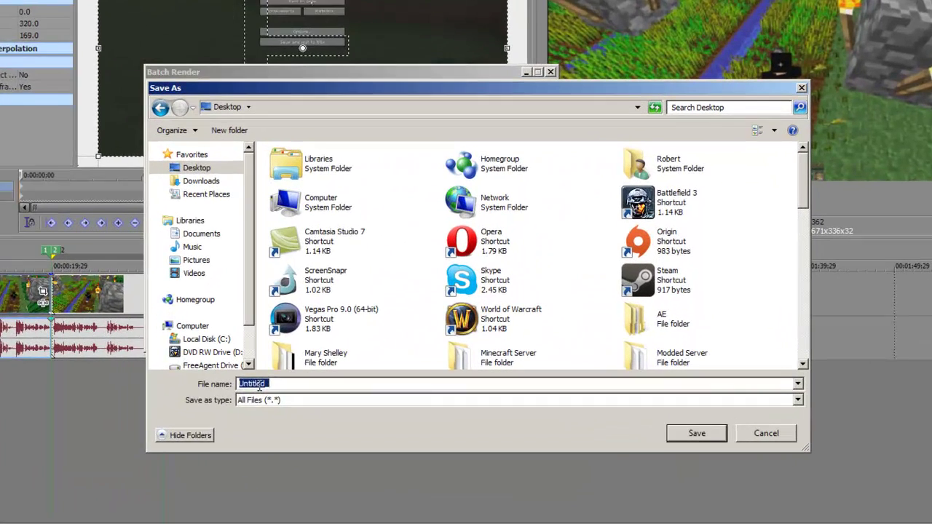
text(Tut)
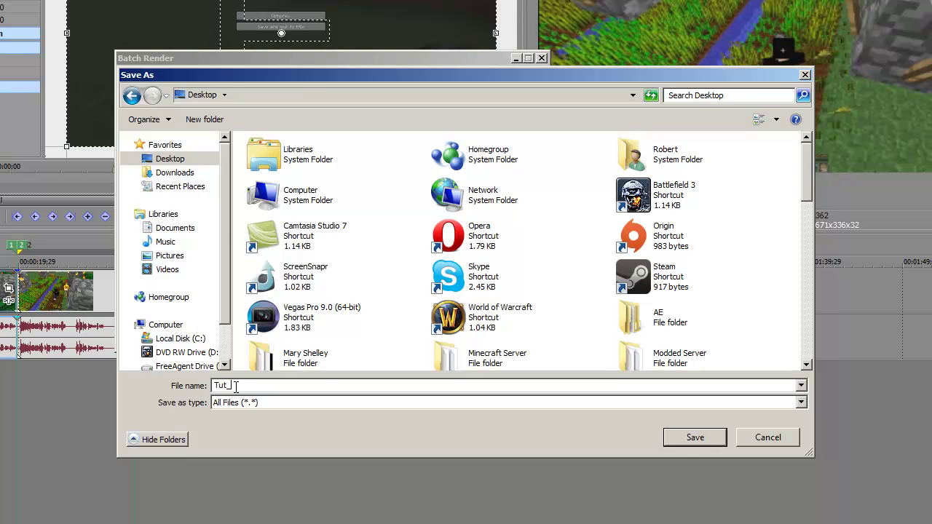
text(_)
key(Return)
click(452, 335)
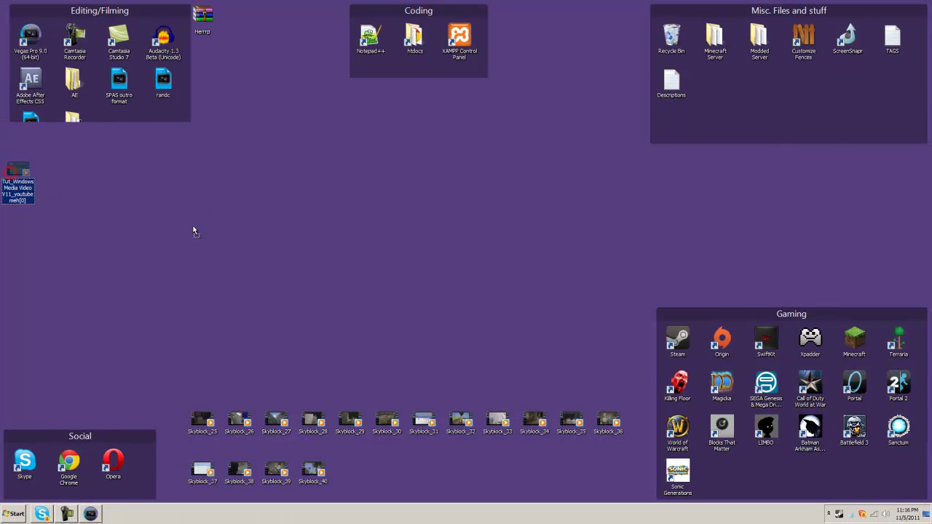
Move the rendered Tut_ WMV file from the desktop's left edge to the centre
drag(193, 230, 277, 231)
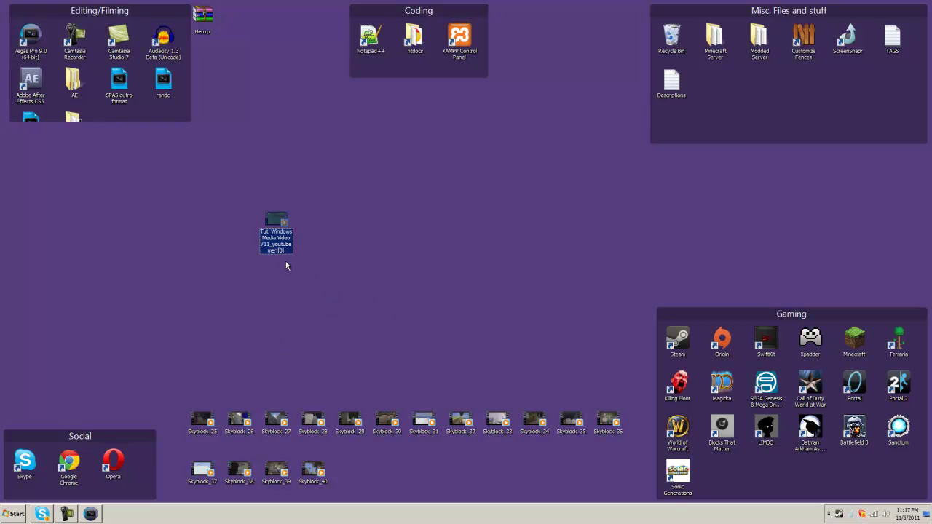
click(354, 238)
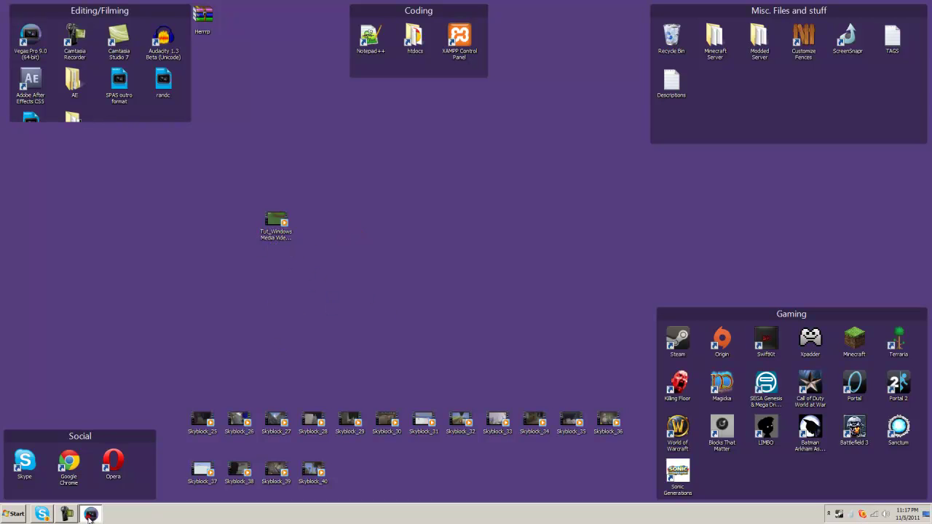
click(90, 517)
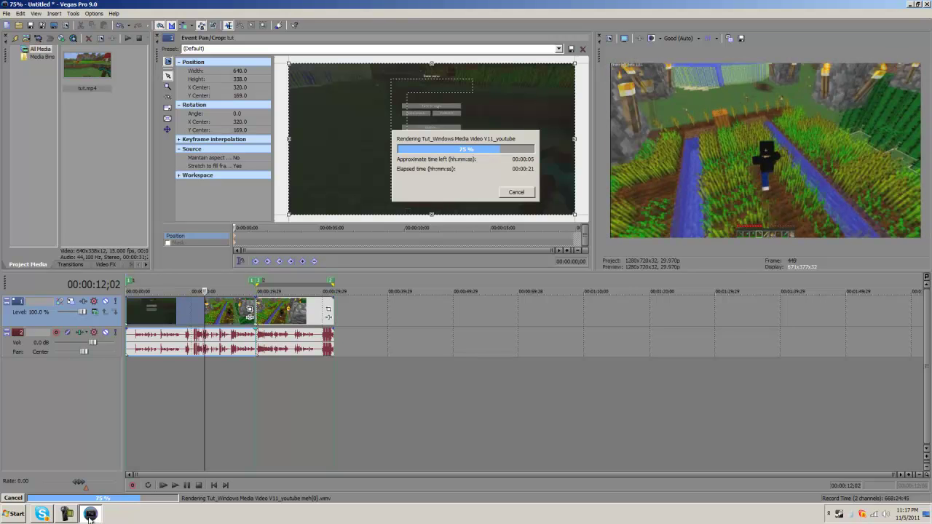
click(91, 514)
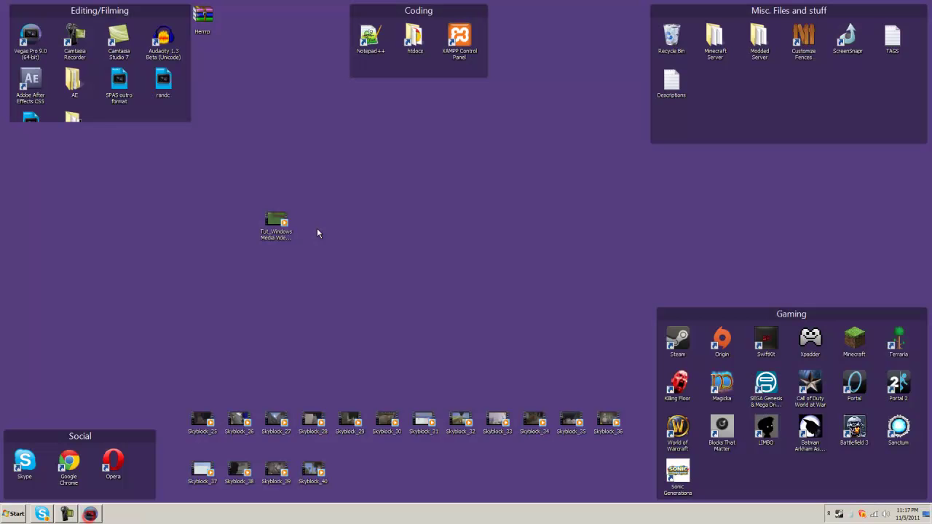
right_click(279, 220)
click(215, 294)
click(91, 517)
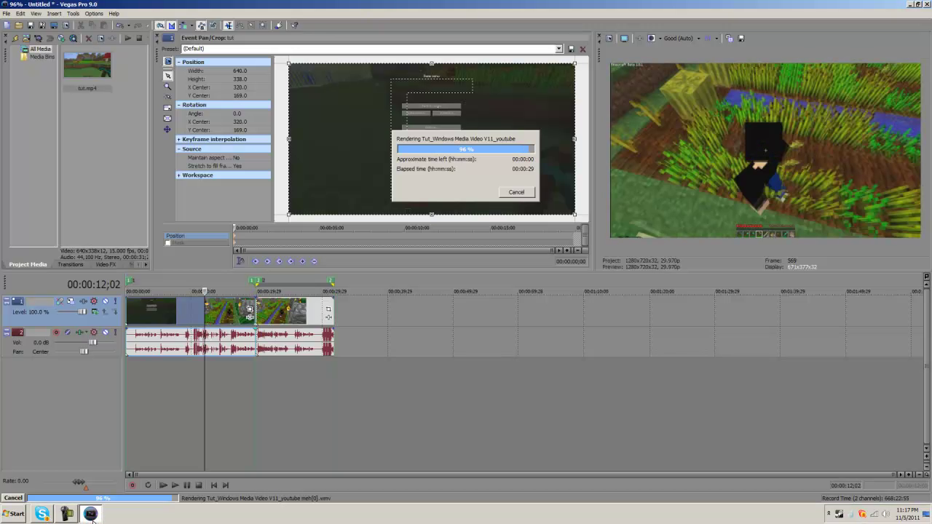
click(91, 517)
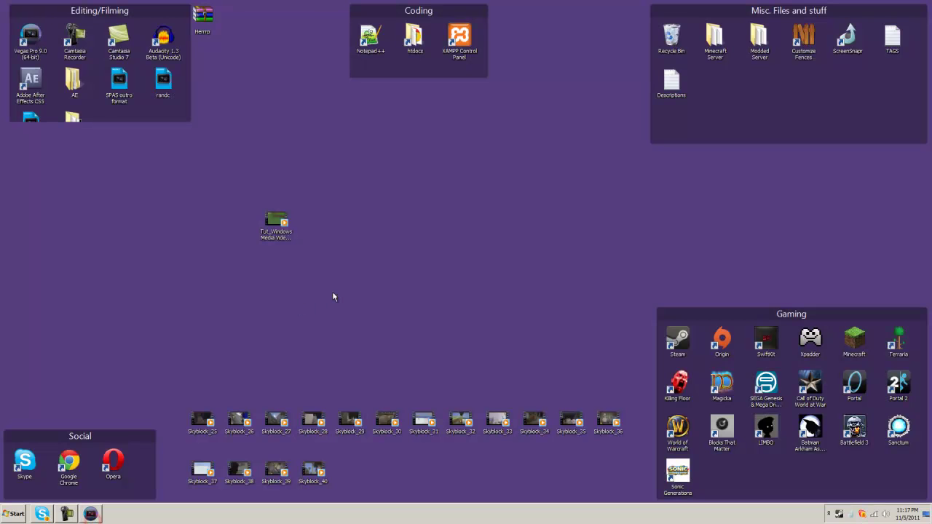
Rename the first rendered video on the desktop to Tut_1
right_click(270, 221)
click(284, 221)
right_click(279, 215)
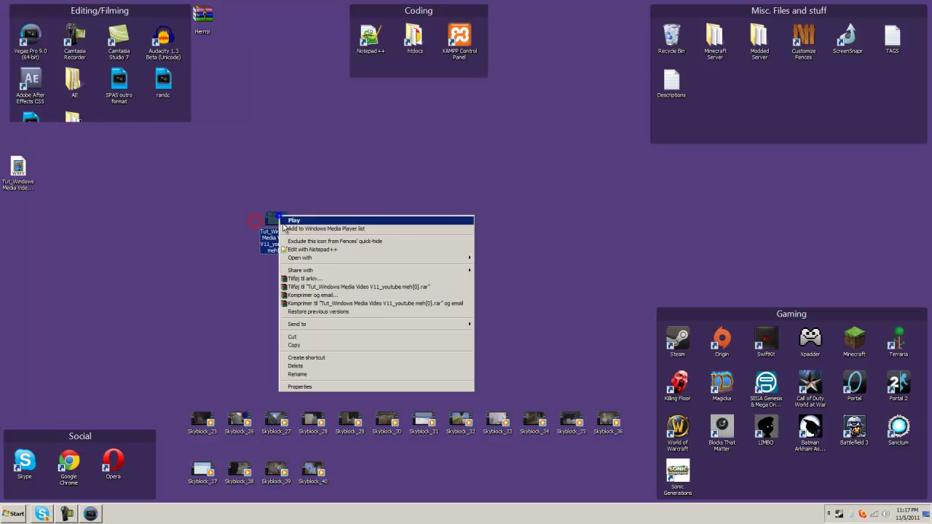
click(302, 375)
text(Tut_1)
key(Return)
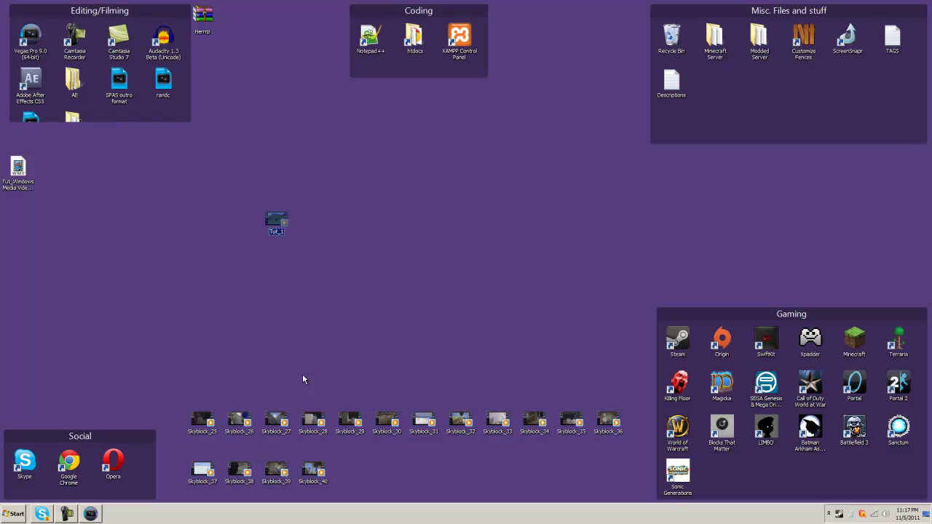
Place the second rendered file beside Tut_1 and return to Vegas to watch rendering progress
drag(18, 169, 310, 222)
click(93, 515)
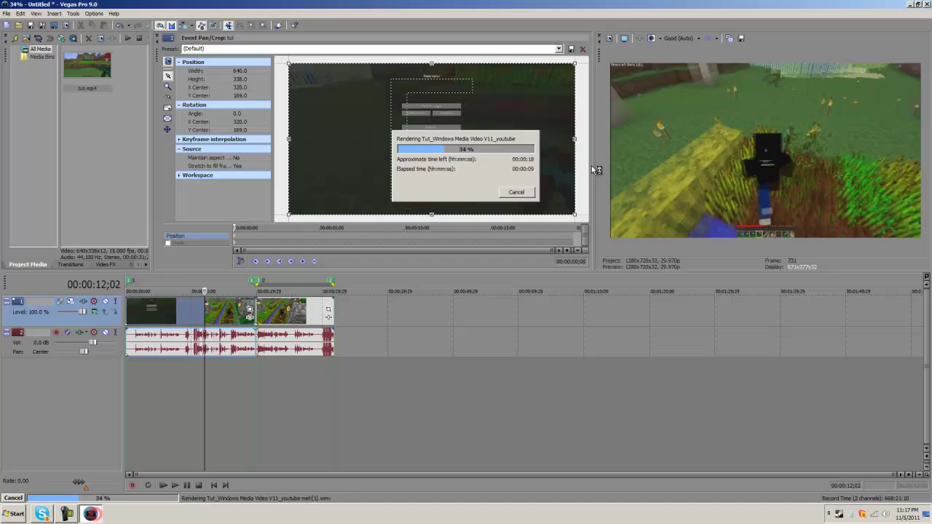
click(90, 515)
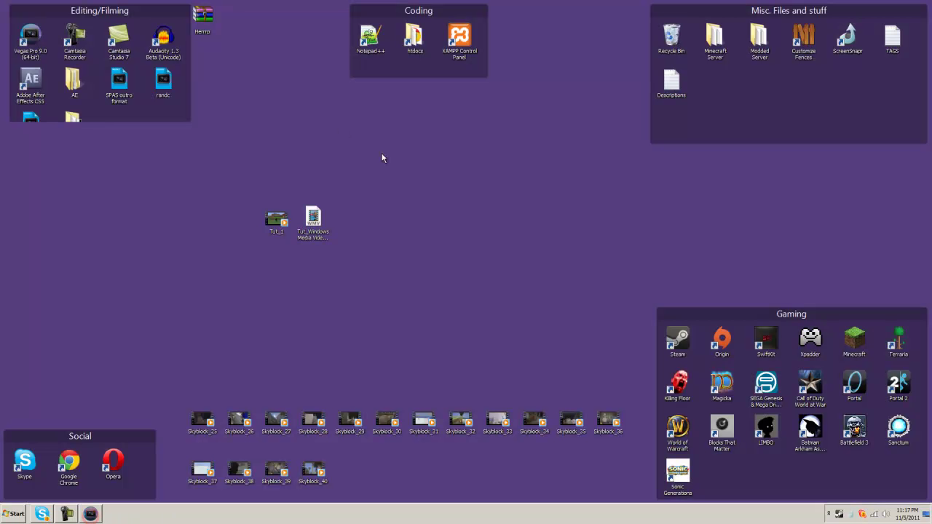
right_click(302, 215)
click(293, 181)
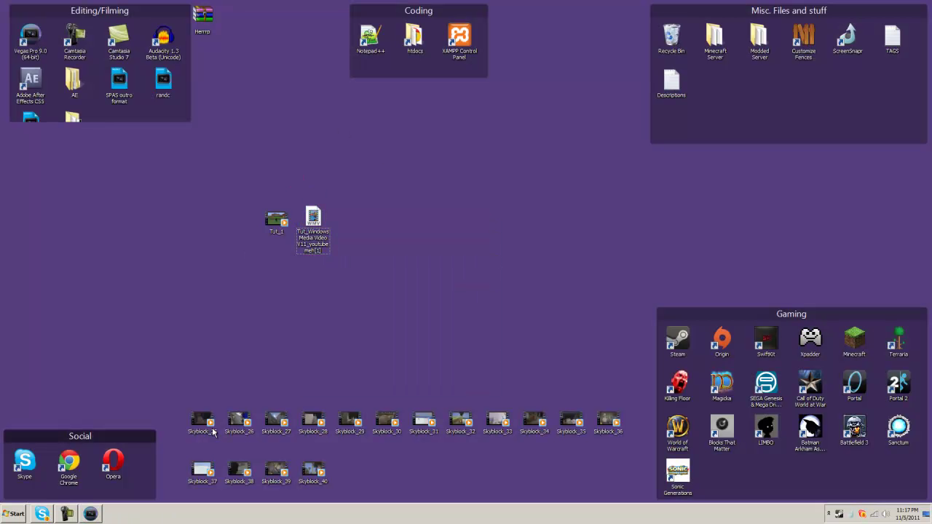
click(90, 515)
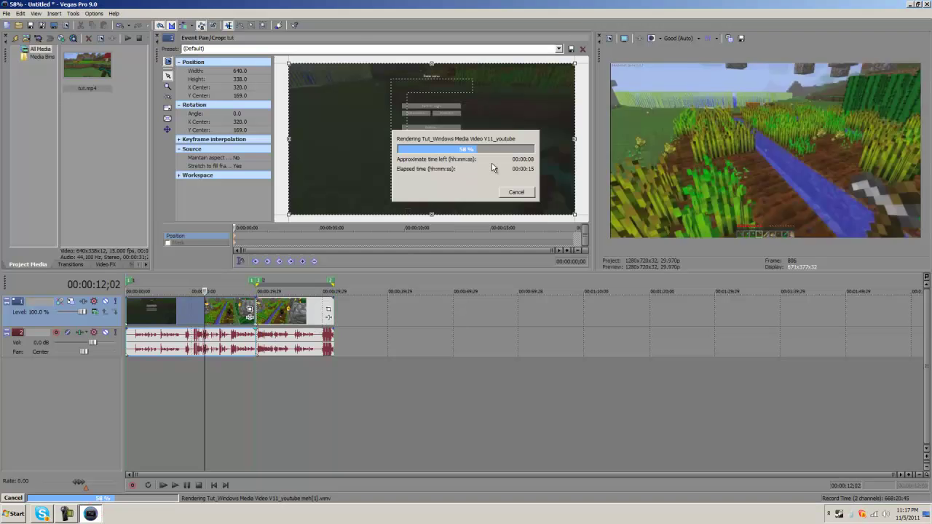